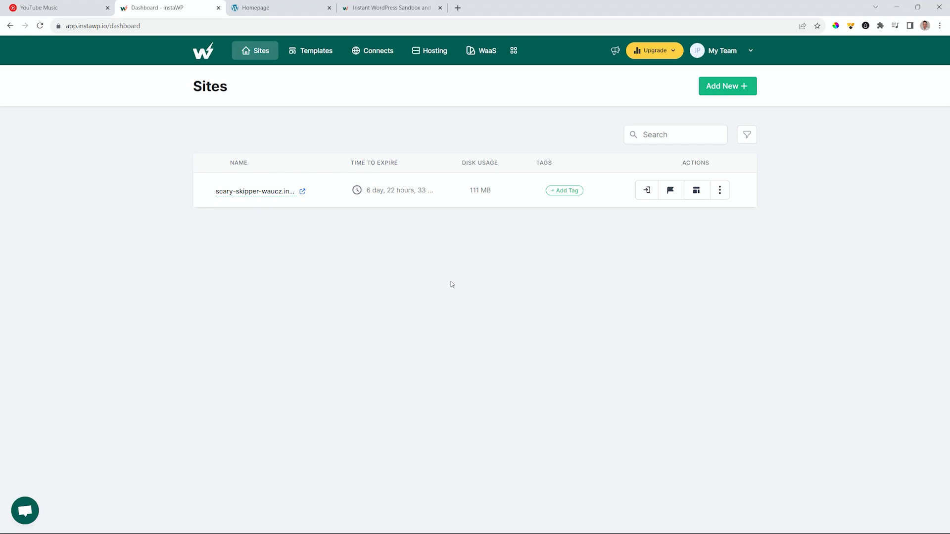
- Start a new site and select Brizy from the Page Builders plugin choices
{"action": "left_click", "coordinate": [726, 92]}
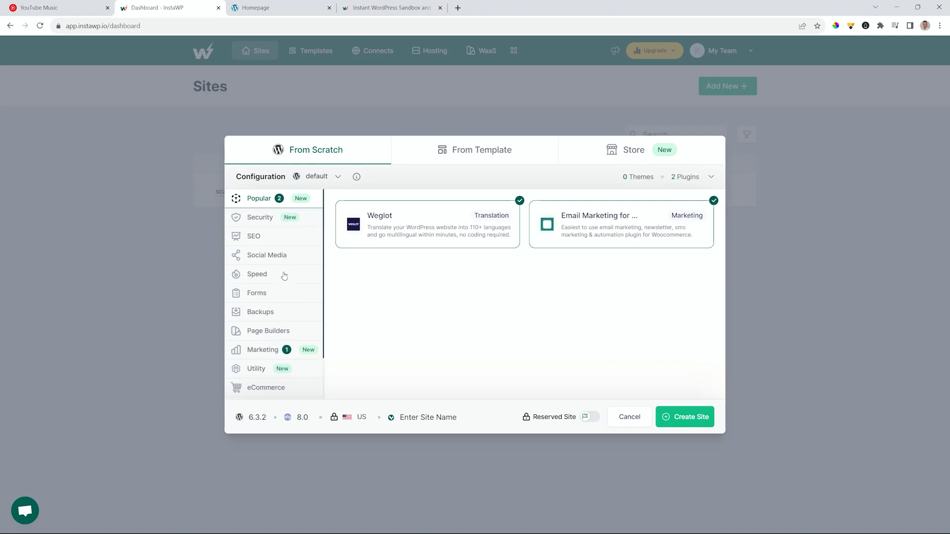
{"action": "left_click", "coordinate": [281, 243]}
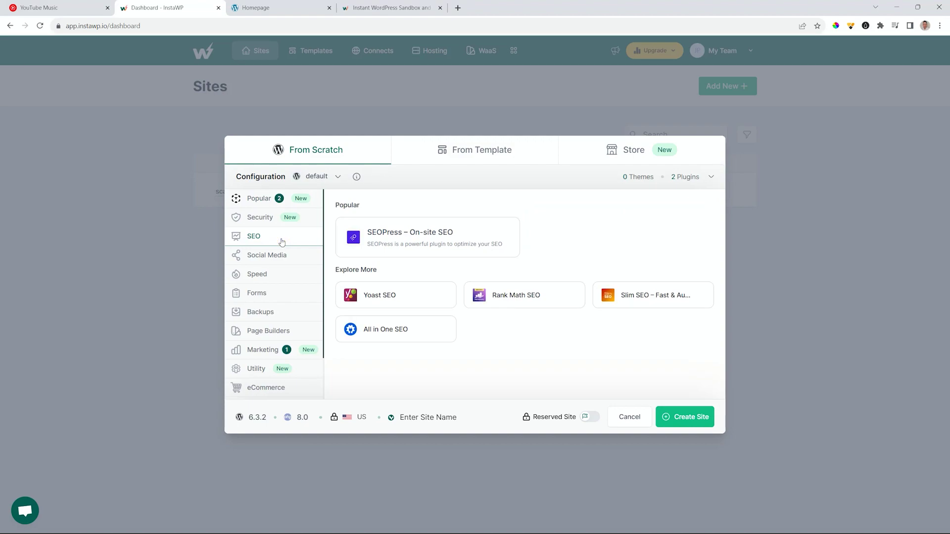
{"action": "left_click", "coordinate": [277, 256]}
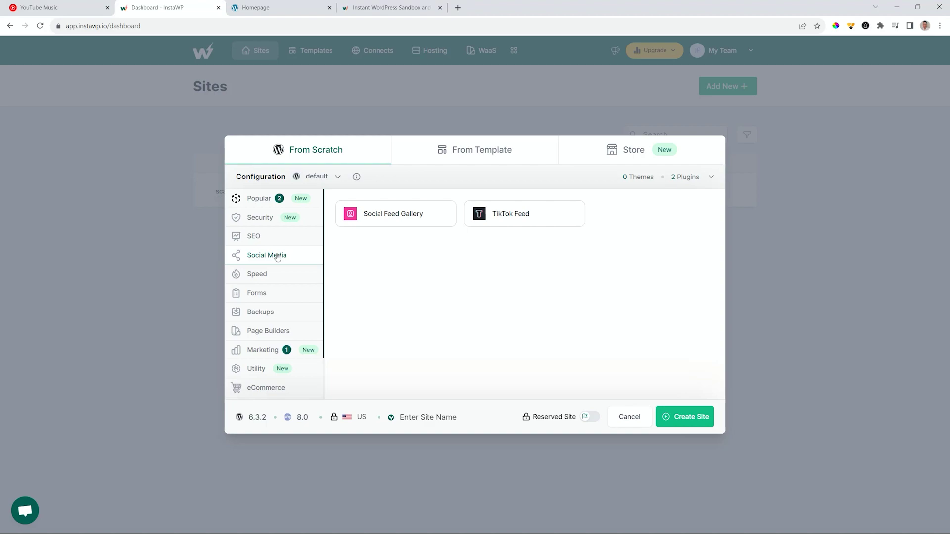
{"action": "left_click", "coordinate": [262, 331]}
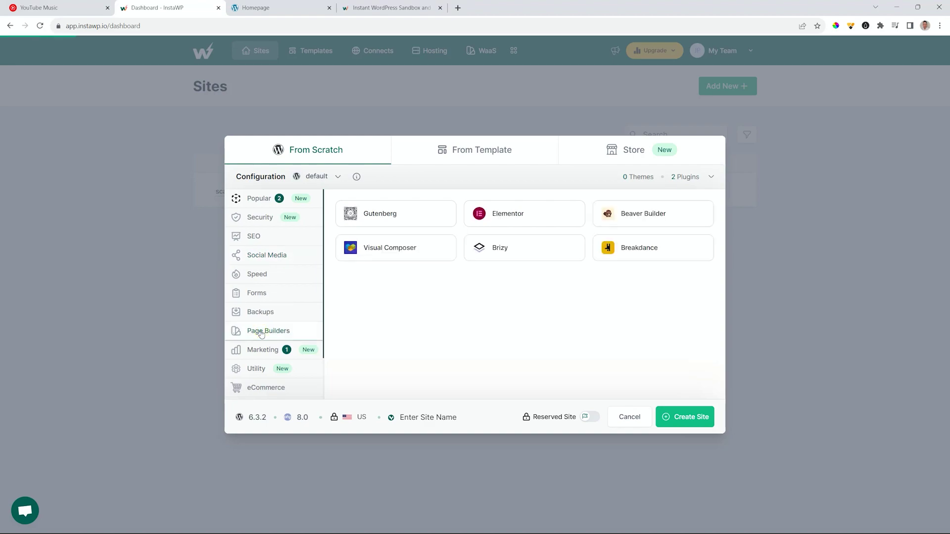
{"action": "left_click", "coordinate": [562, 251]}
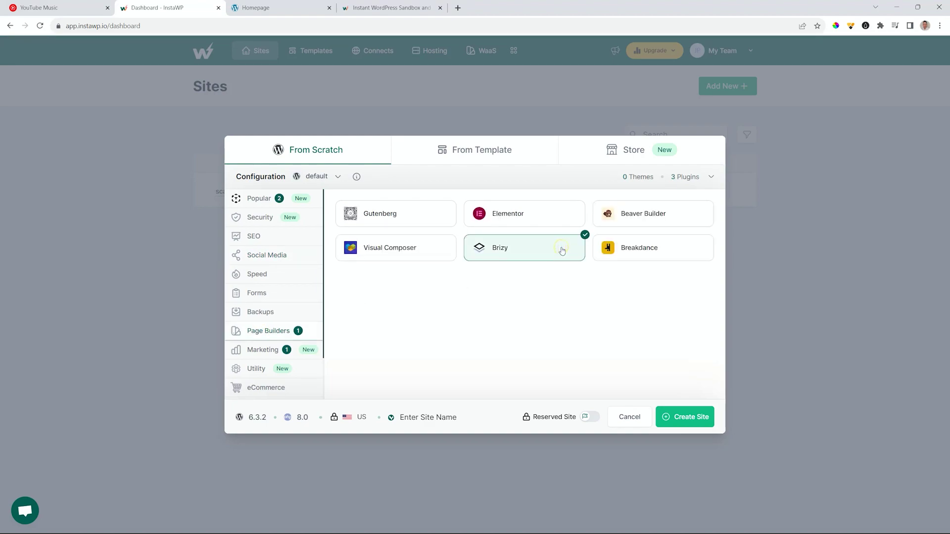
- Deselect Weglot and the email marketing plugin under the Popular picks
{"action": "left_click", "coordinate": [258, 198]}
{"action": "left_click", "coordinate": [522, 205]}
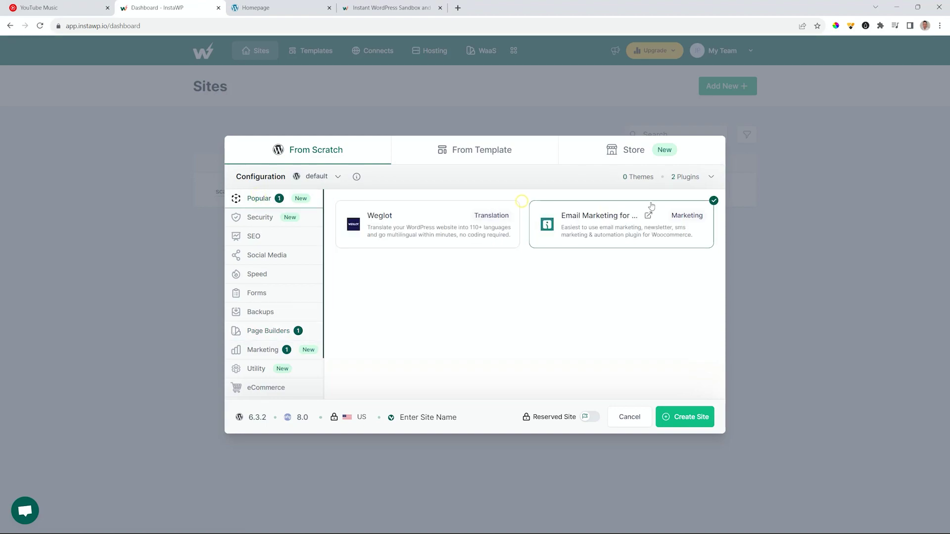
{"action": "left_click", "coordinate": [713, 202]}
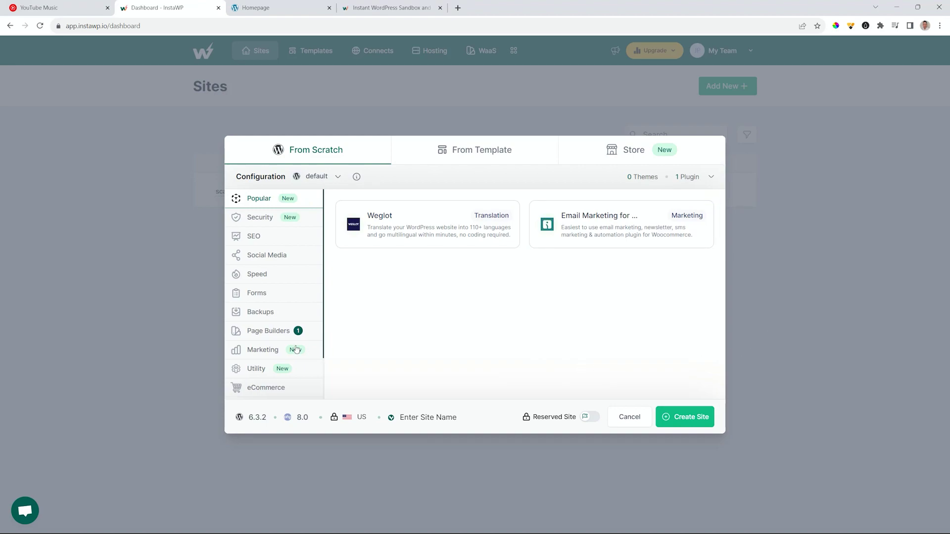
- Keep PHP version 8.0 and create the sandbox site
{"action": "left_click", "coordinate": [302, 419]}
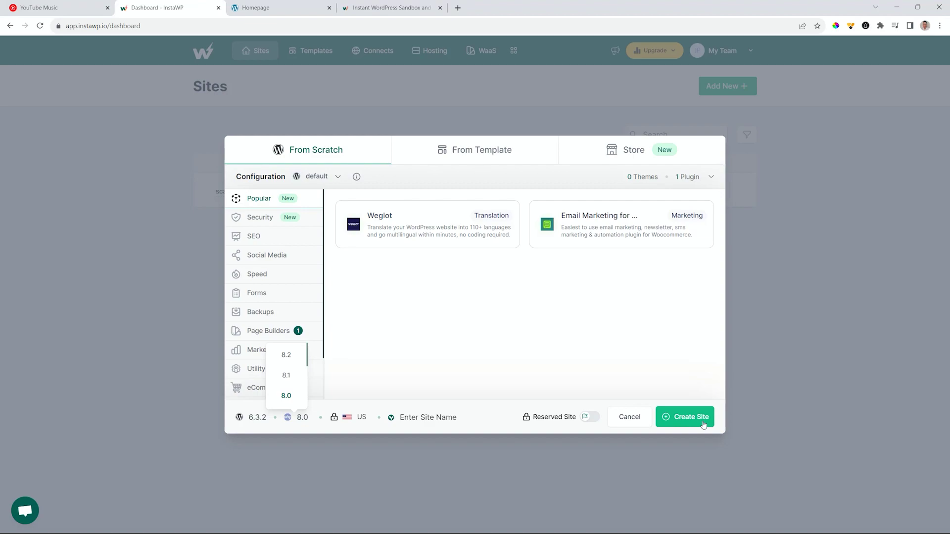
{"action": "left_click", "coordinate": [703, 425]}
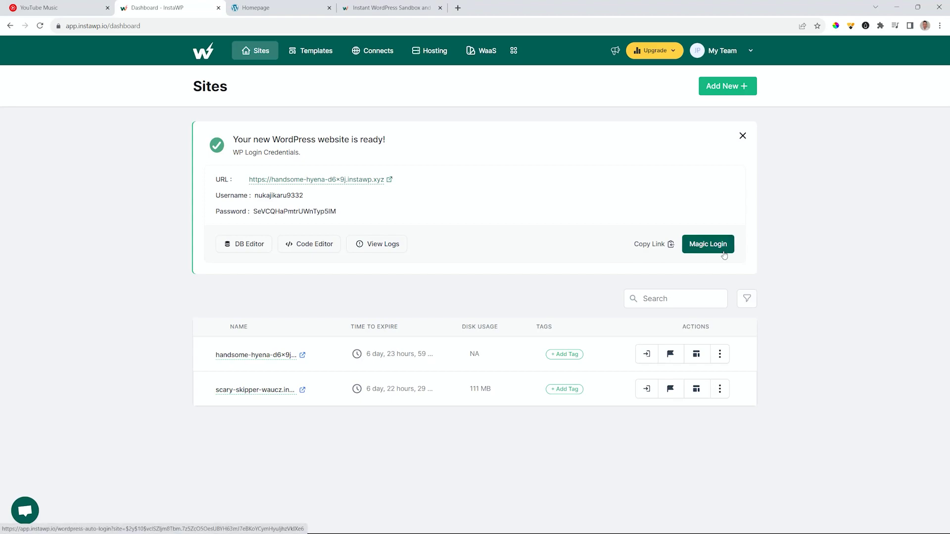
- Once the site is ready, use Magic Login to reach its WordPress admin dashboard
{"action": "left_click", "coordinate": [723, 253]}
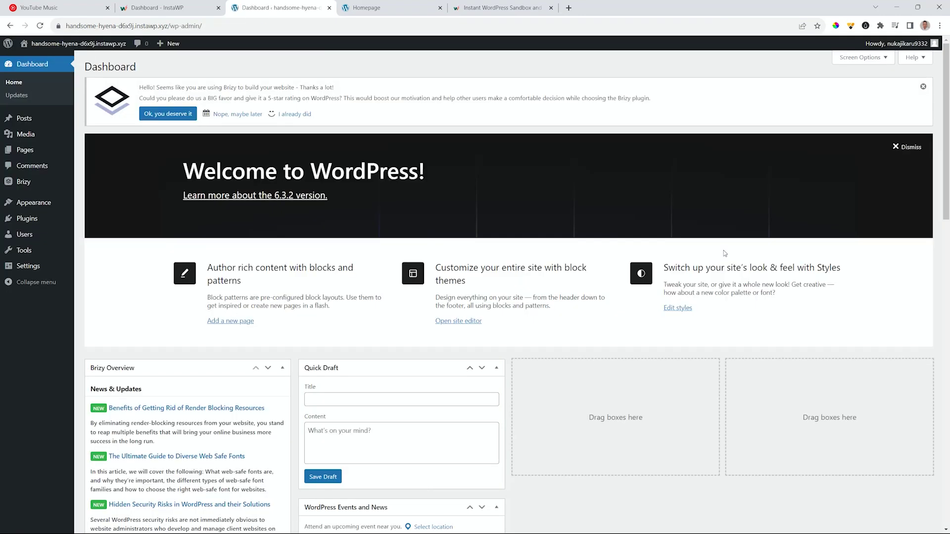
- Confirm Installed Plugins lists only Brizy, then go back to the InstaWP dashboard
{"action": "left_click", "coordinate": [28, 218]}
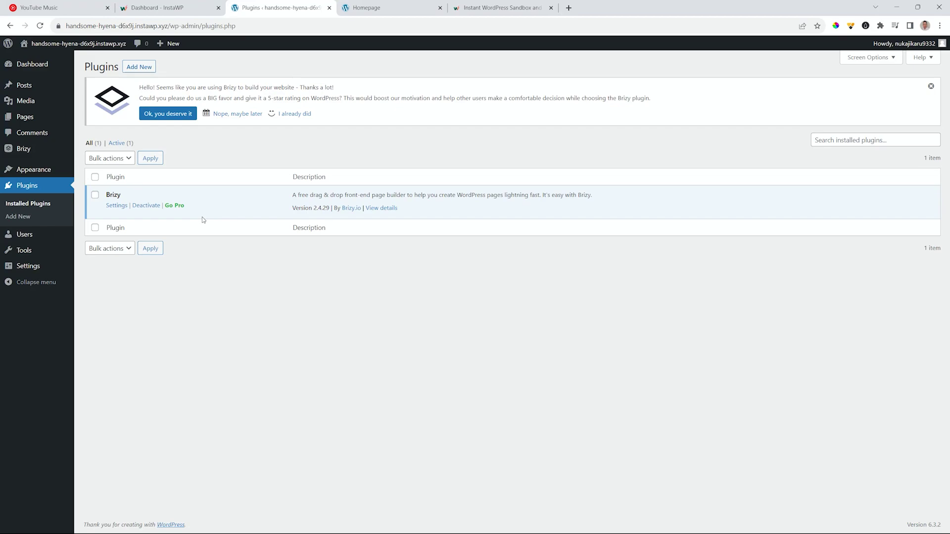
{"action": "left_click", "coordinate": [193, 7]}
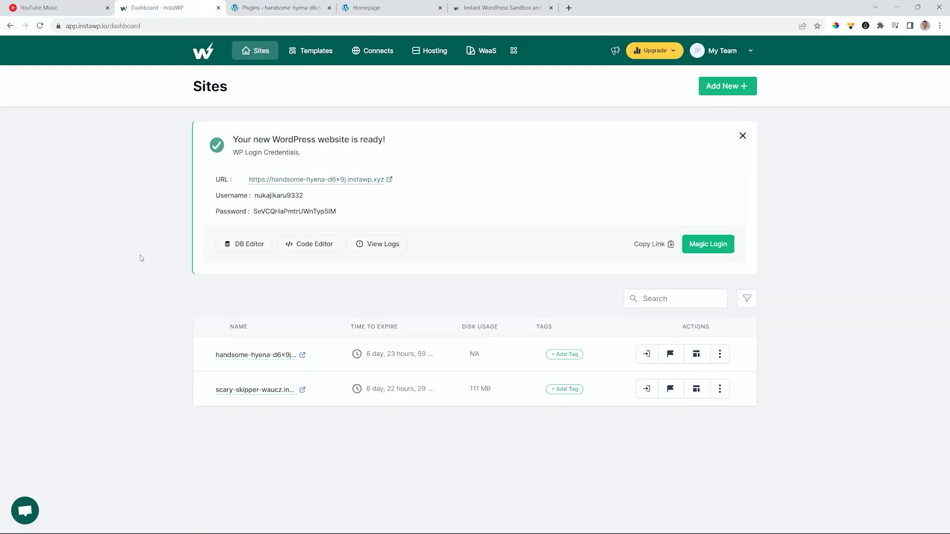